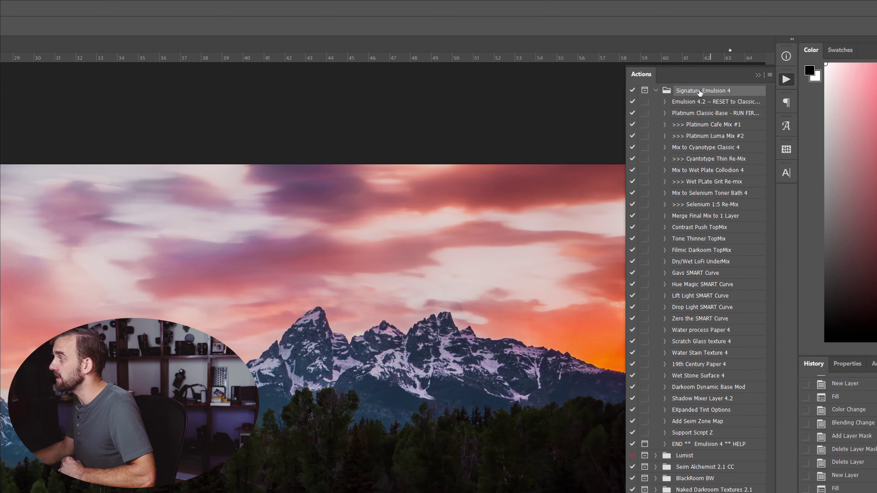
- Switch the Actions panel flyout to Button Mode so emulsion actions appear as coloured buttons
{"action": "left_click", "coordinate": [769, 75]}
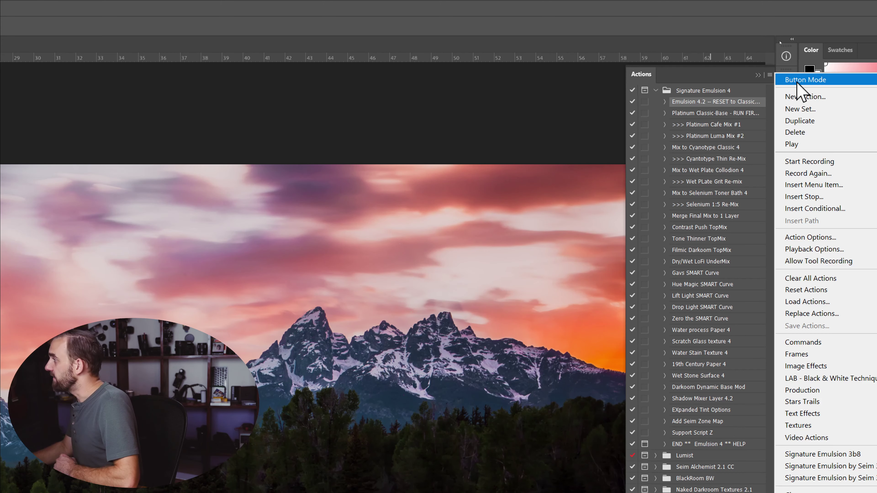
{"action": "left_click", "coordinate": [711, 102]}
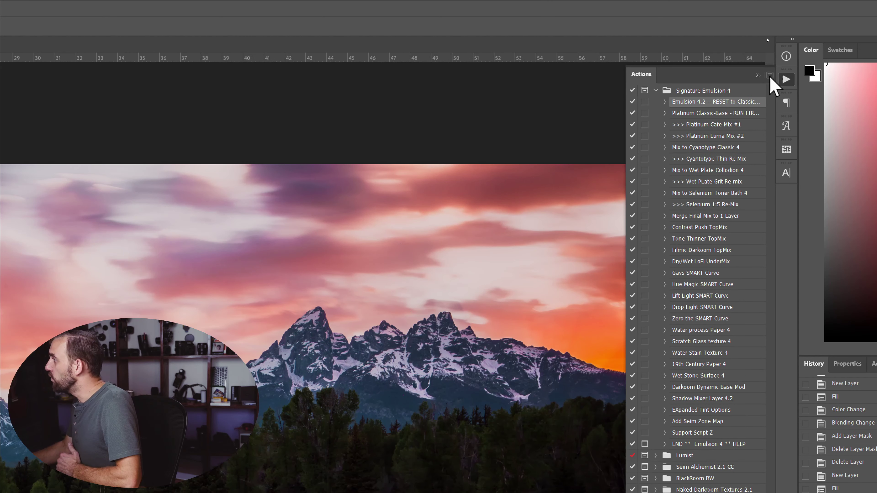
{"action": "left_click", "coordinate": [770, 75]}
{"action": "left_click", "coordinate": [796, 80]}
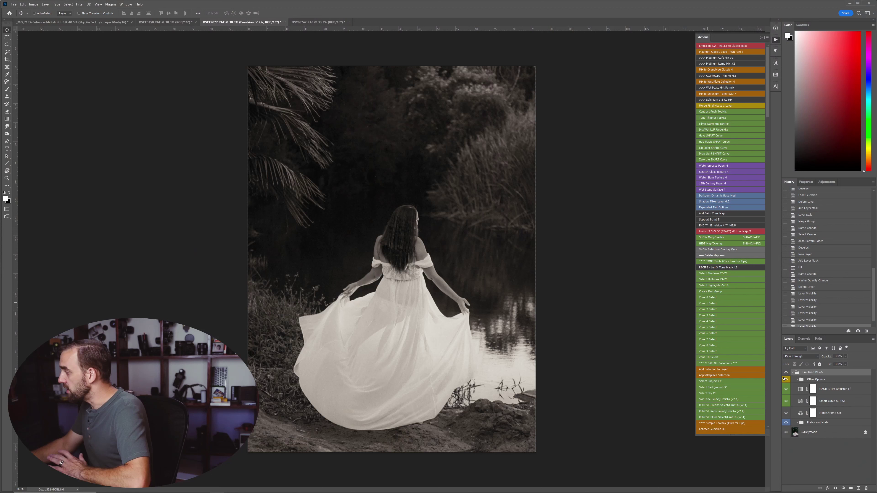
{"action": "left_click", "coordinate": [786, 373]}
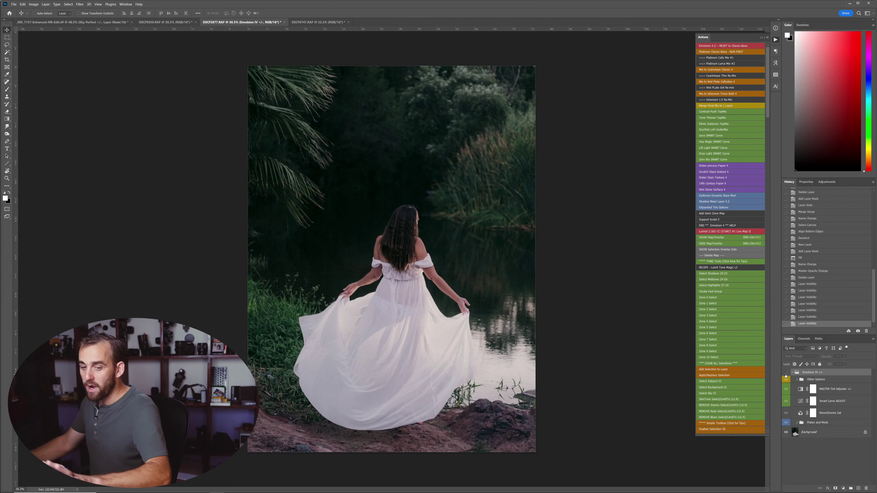
{"action": "left_click", "coordinate": [786, 373]}
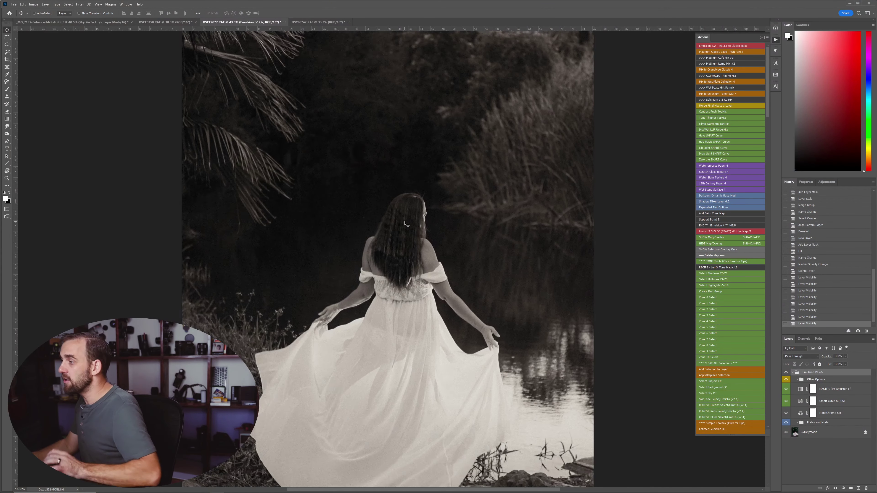
- Zoom in on the portrait, run Platinum Cafe Mix #1 twice, then Platinum Luma Mix #2
{"action": "left_click_drag", "start_coordinate": [454, 221], "coordinate": [415, 191]}
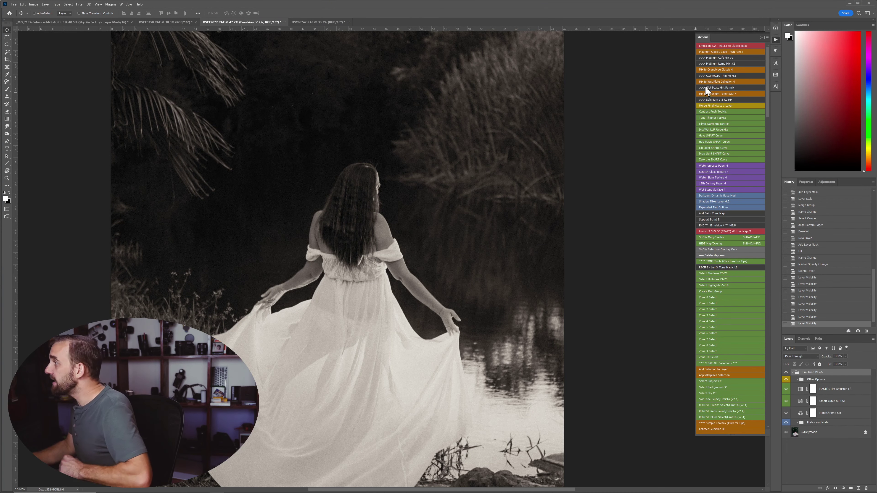
{"action": "left_click", "coordinate": [729, 58]}
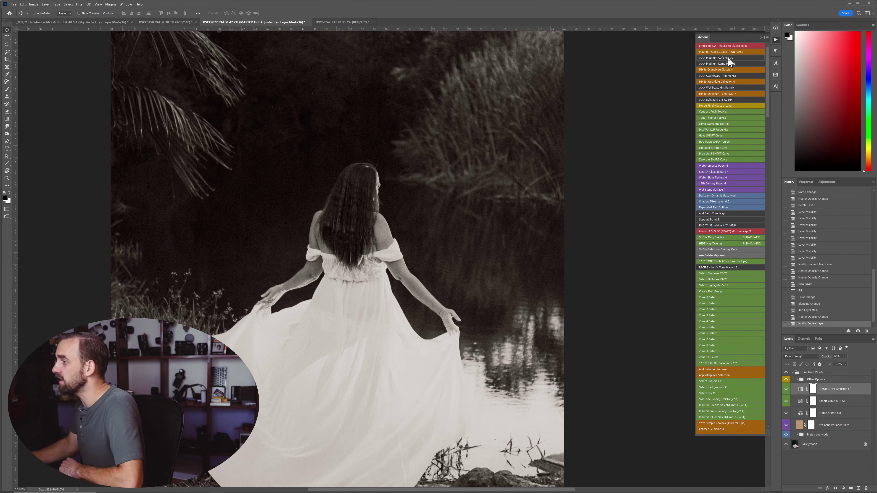
{"action": "left_click", "coordinate": [727, 57]}
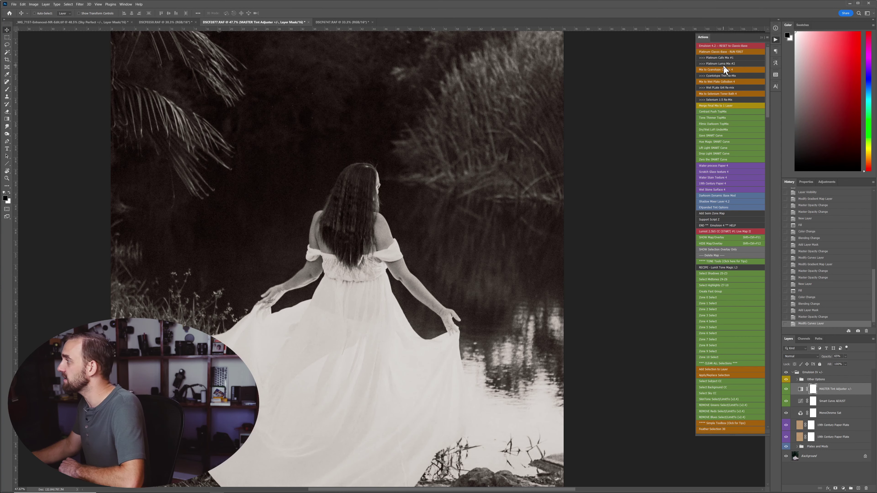
{"action": "left_click", "coordinate": [723, 64]}
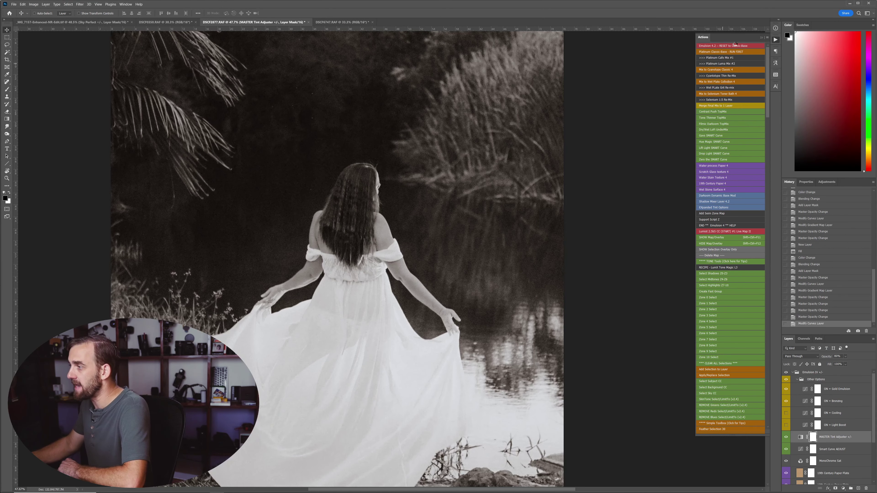
- Run the 'Emulsion 4.2 -- RESET to Classic Base' action on the white-dress portrait
{"action": "left_click", "coordinate": [735, 45]}
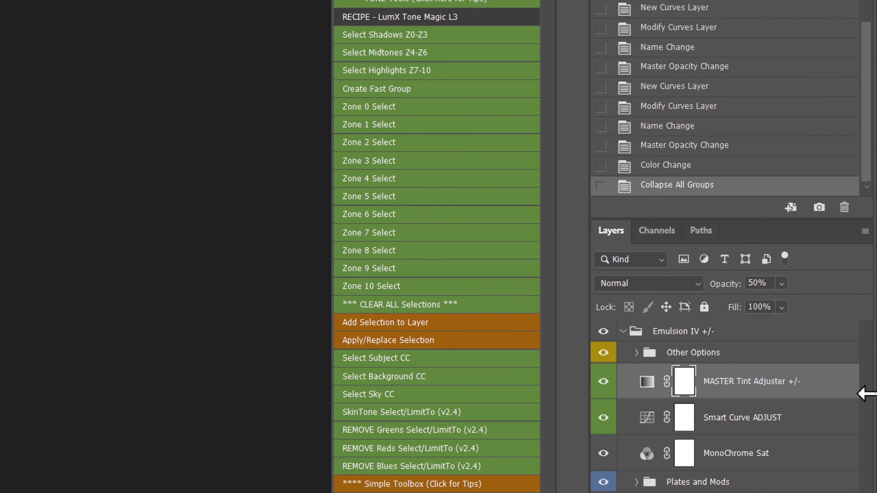
- Target the MASTER Tint Adjuster layer and bring its opacity to 41%
{"action": "key", "text": "ctrl+2"}
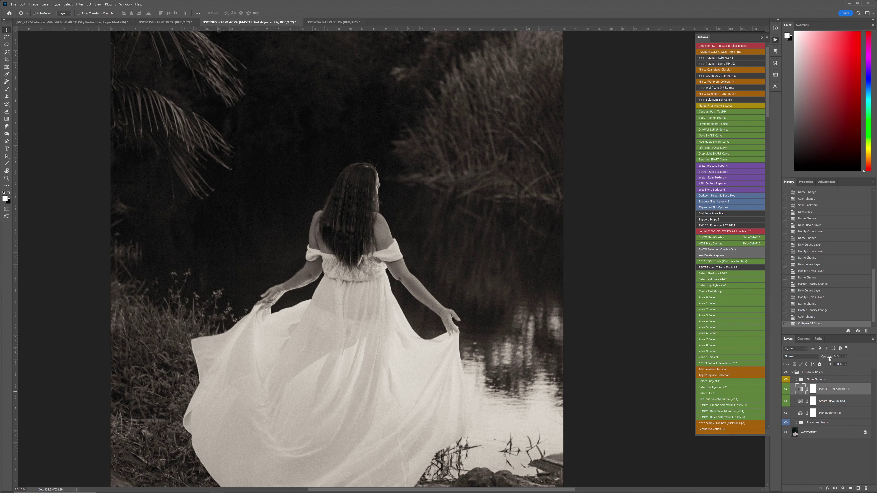
{"action": "left_click_drag", "start_coordinate": [822, 352], "coordinate": [826, 350]}
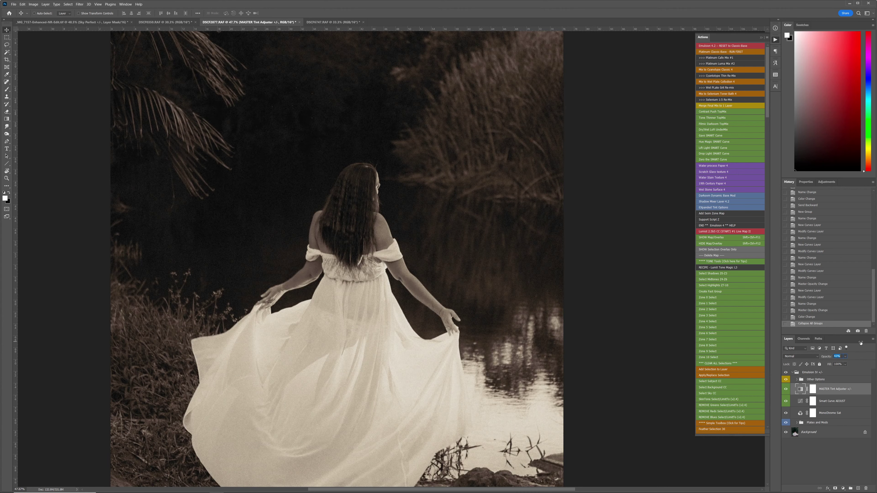
{"action": "left_click_drag", "start_coordinate": [860, 343], "coordinate": [860, 343]}
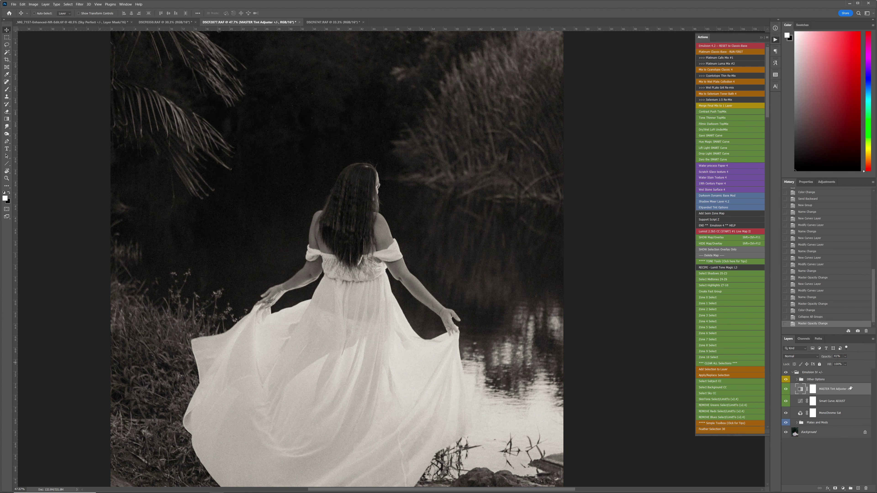
{"action": "left_click", "coordinate": [839, 403]}
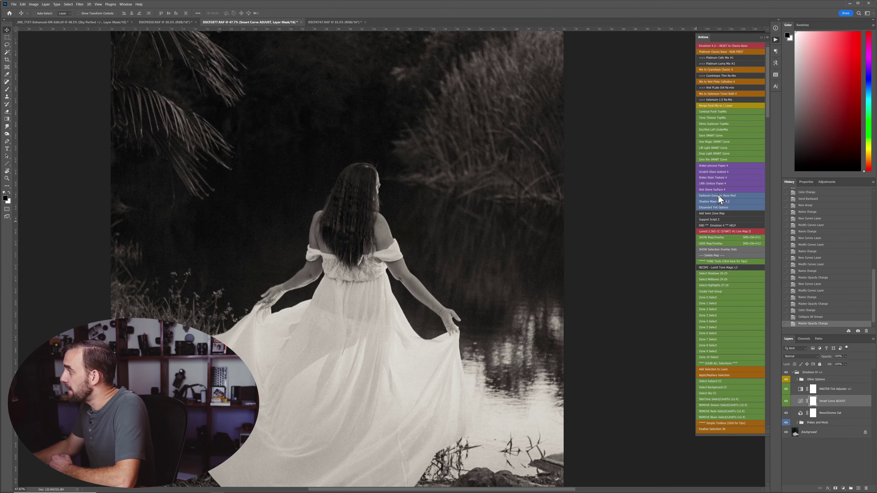
- Apply Darkoom Dynamic Base Mod to the portrait and select the MASTER Tint Adjuster layer
{"action": "left_click", "coordinate": [718, 195]}
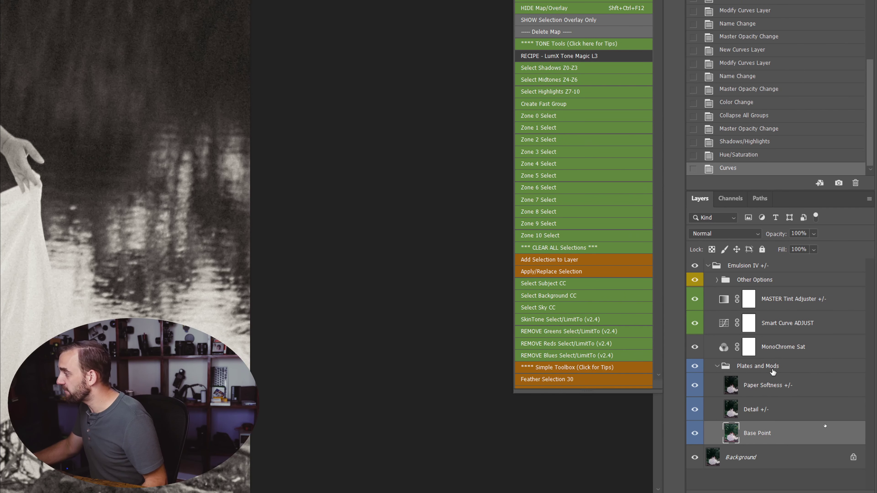
{"action": "left_click", "coordinate": [803, 299]}
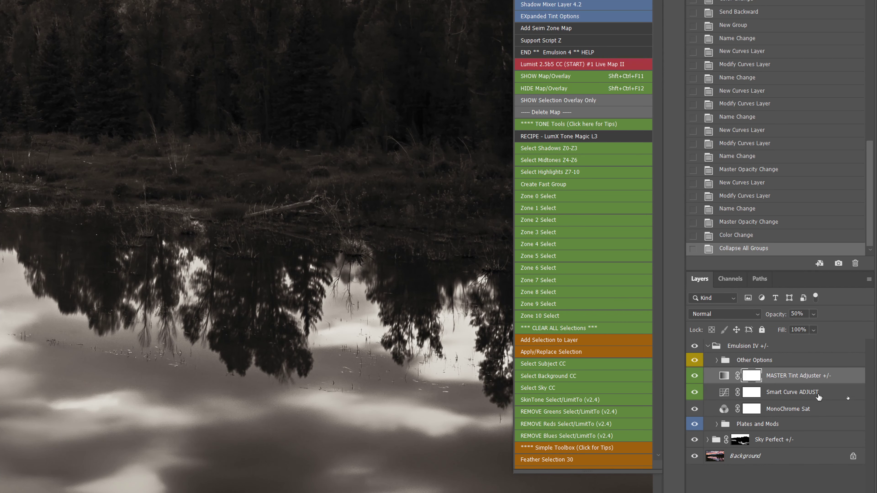
{"action": "left_click", "coordinate": [776, 396]}
{"action": "left_click", "coordinate": [779, 416]}
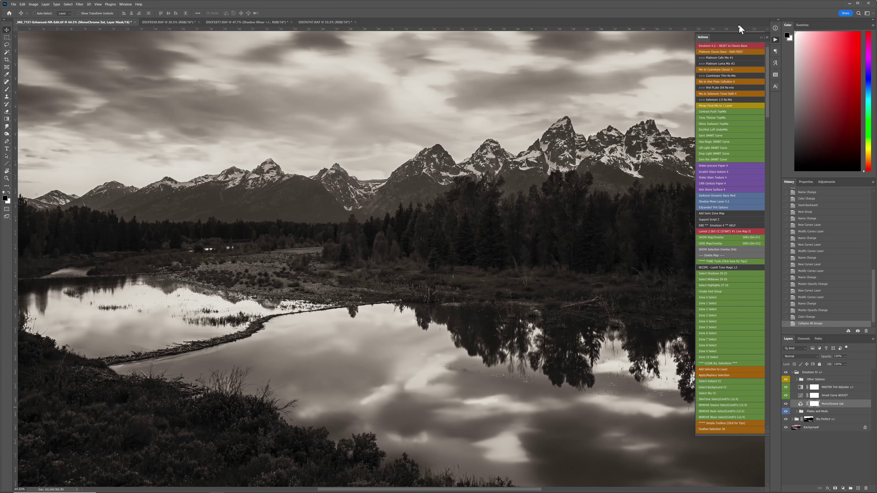
{"action": "left_click", "coordinate": [723, 58]}
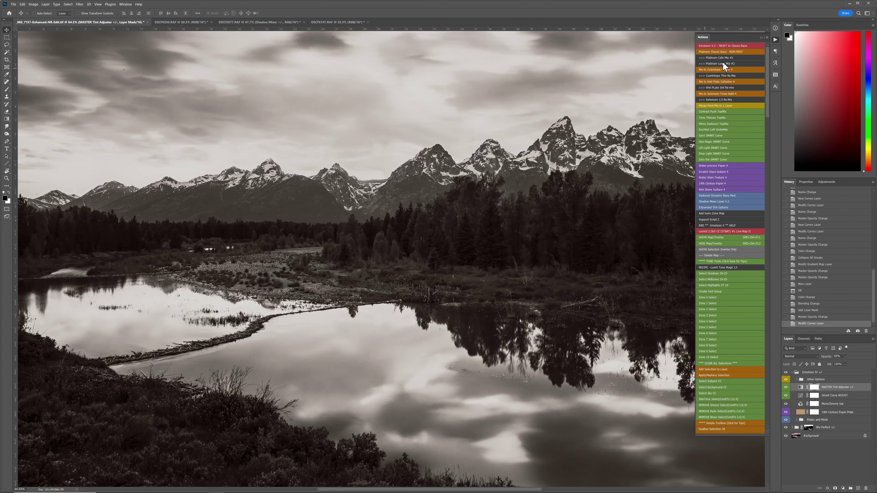
- Run the '>>> Platinum Luma Mix #2' action on the Teton mountain lake photo
{"action": "left_click", "coordinate": [596, 124]}
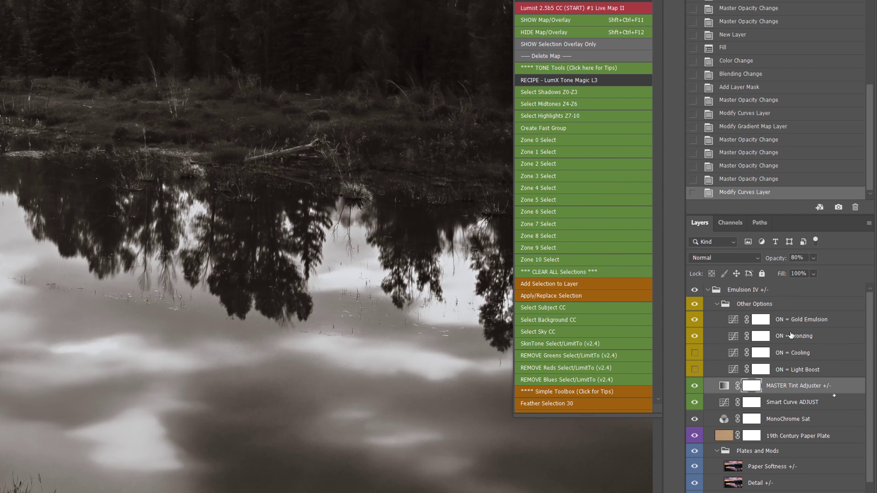
- Select the Bronzing, Light Boost and Gold Emulsion layers, toggling Gold Emulsion off and on
{"action": "left_click", "coordinate": [790, 335]}
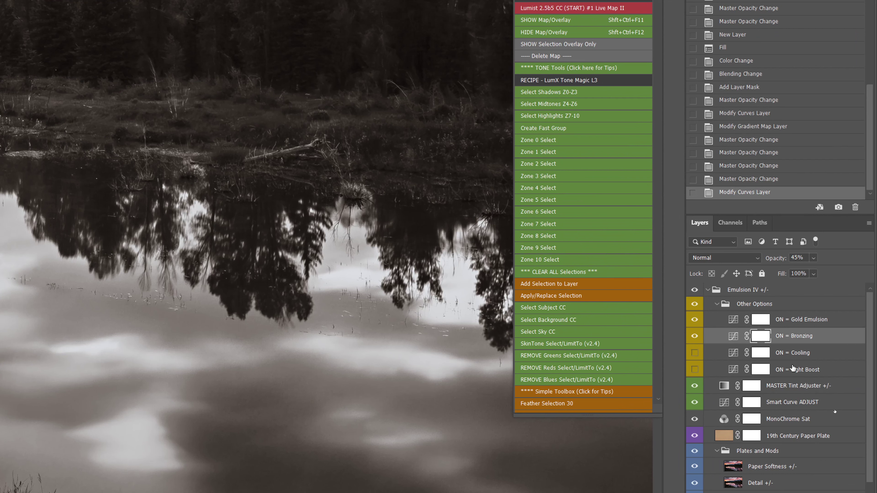
{"action": "left_click", "coordinate": [793, 368]}
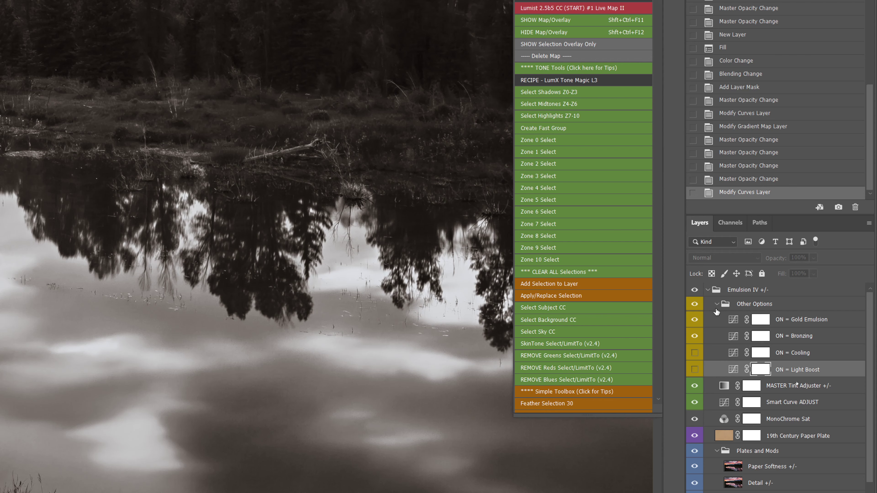
{"action": "left_click", "coordinate": [819, 326]}
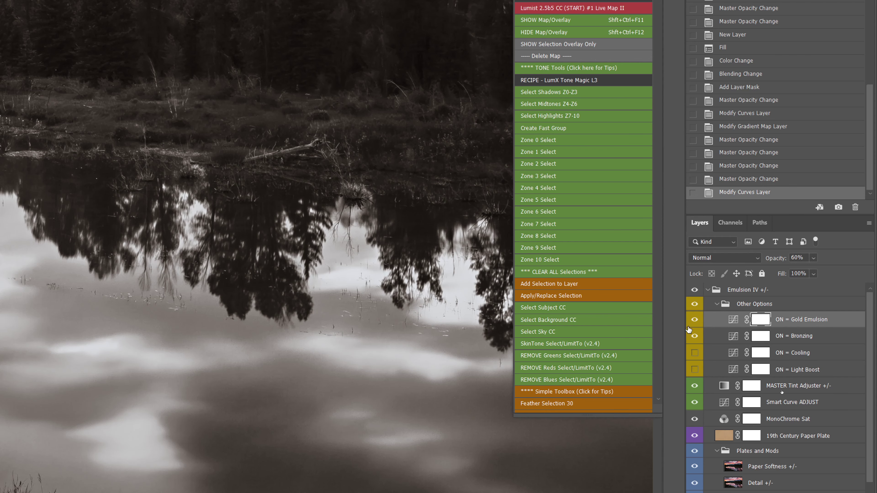
{"action": "left_click", "coordinate": [695, 320]}
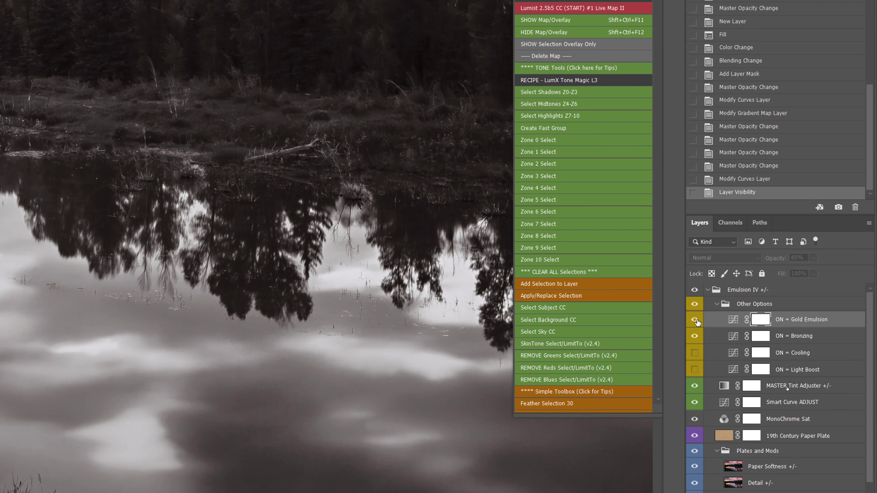
{"action": "left_click", "coordinate": [696, 320]}
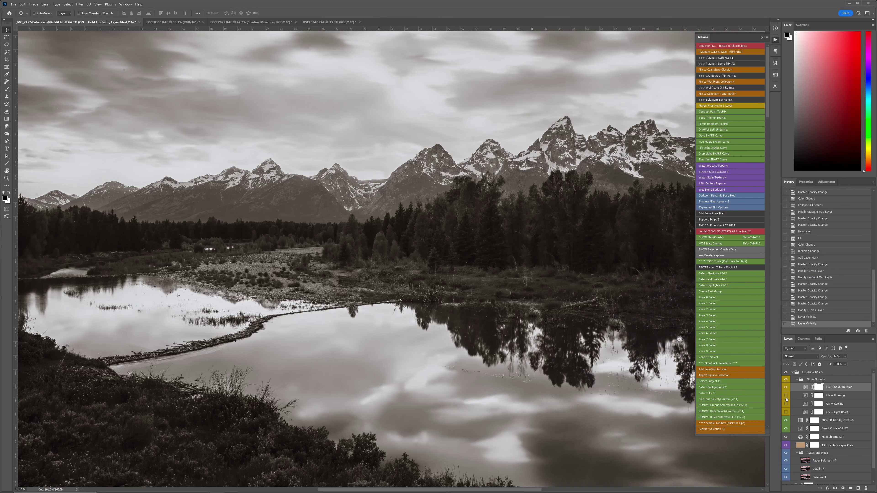
- Toggle ON = Bronzing off and on, select MASTER Tint Adjuster, and collapse Other Options
{"action": "left_click", "coordinate": [786, 397]}
{"action": "left_click", "coordinate": [787, 398]}
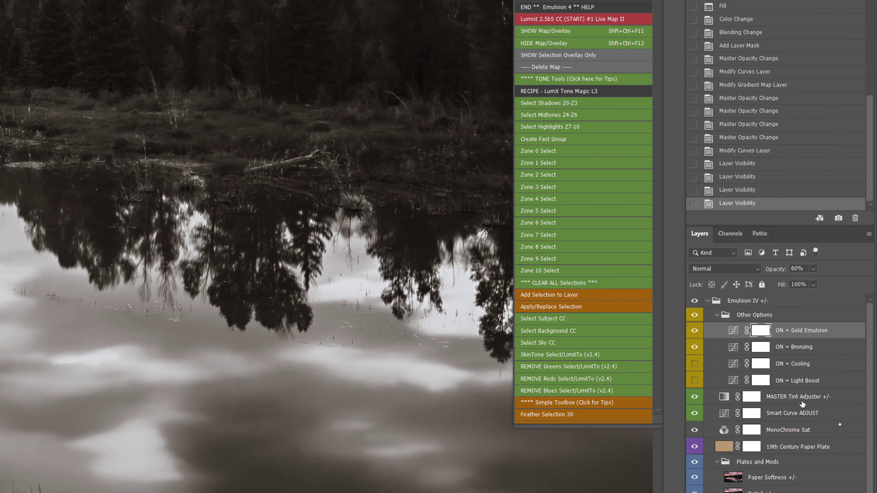
{"action": "left_click", "coordinate": [809, 396]}
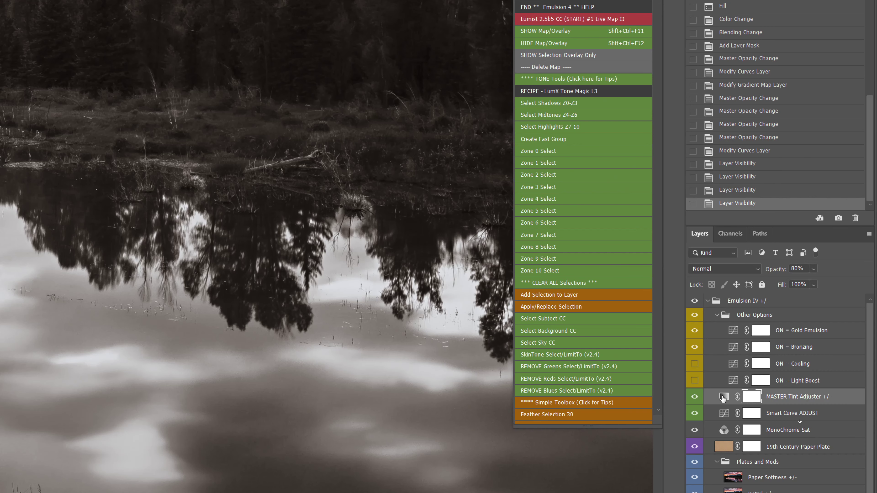
{"action": "left_click", "coordinate": [723, 398]}
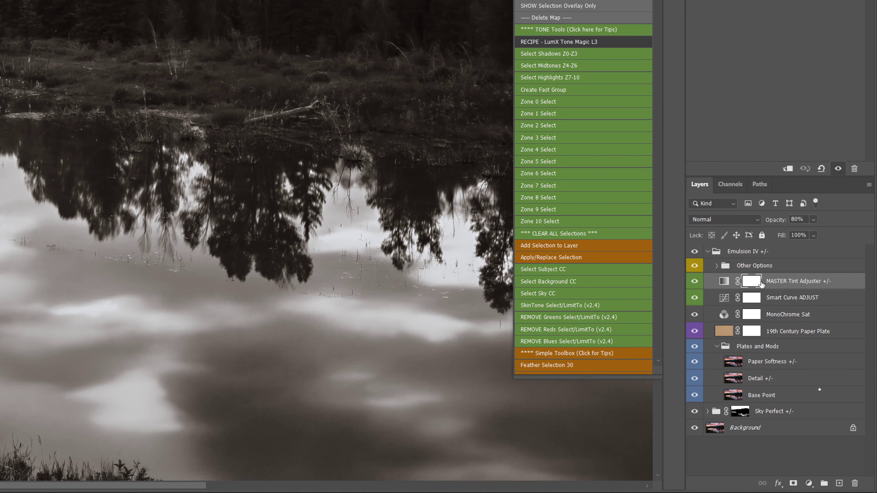
- On Smart Curve ADJUST, run Drop Light SMART Curve, then Zero the SMART Curve
{"action": "left_click", "coordinate": [804, 299]}
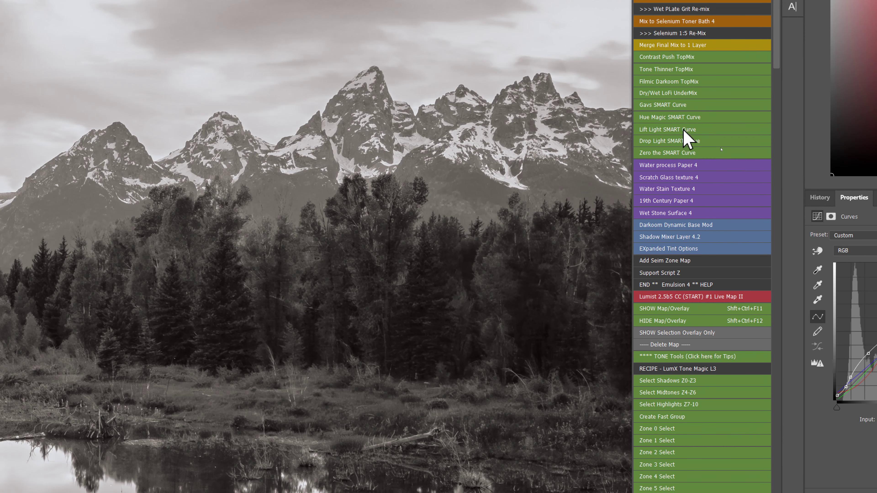
{"action": "left_click", "coordinate": [682, 140]}
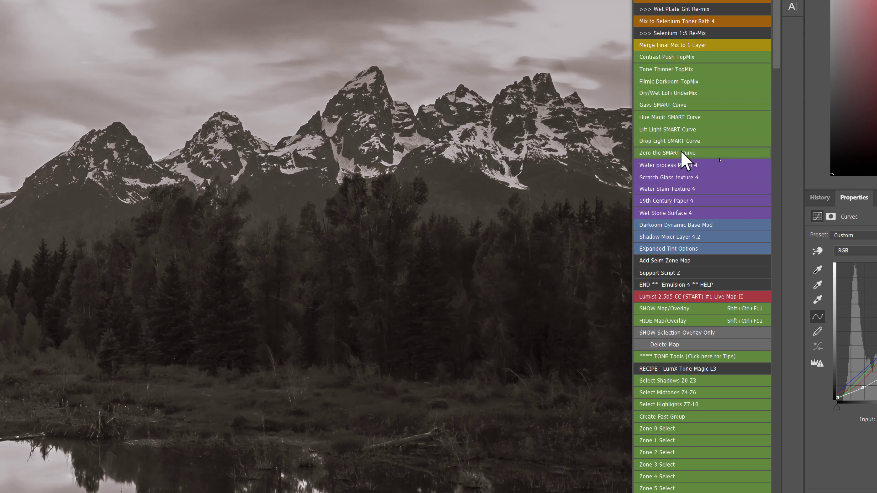
{"action": "left_click", "coordinate": [680, 152]}
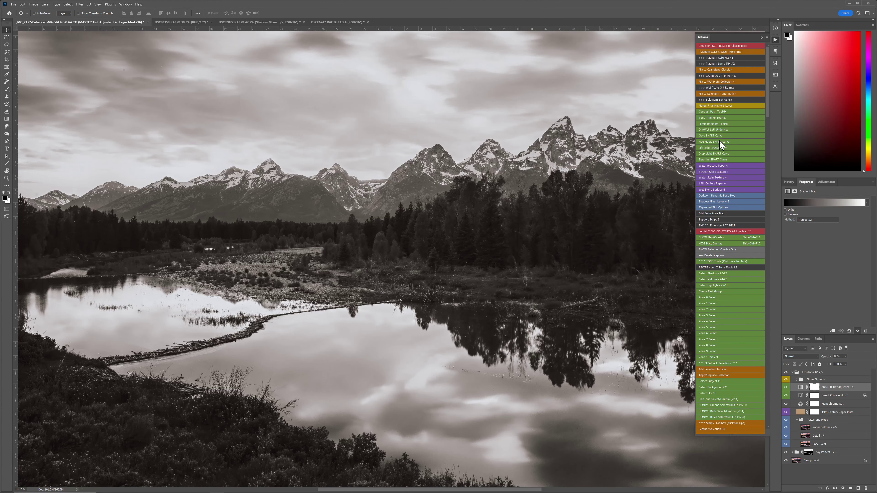
{"action": "scroll", "coordinate": [556, 206], "scroll_direction": "down", "scroll_amount": 2}
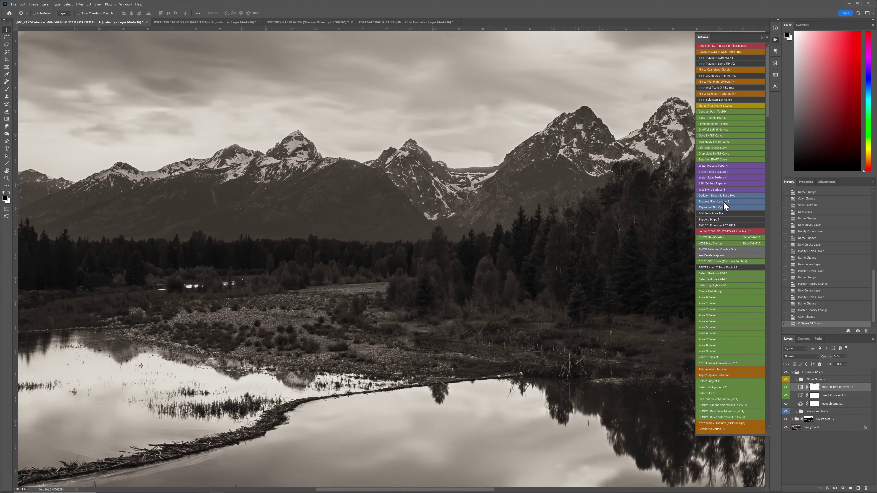
- Run Shadow Mixer Layer 4.2 to deepen the lake photo's shadows
{"action": "left_click", "coordinate": [723, 202]}
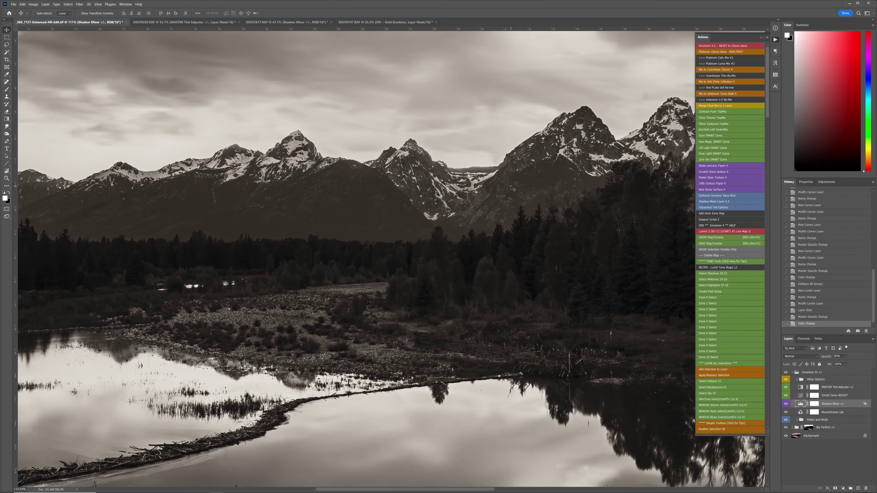
{"action": "scroll", "coordinate": [810, 198], "scroll_direction": "up", "scroll_amount": 10}
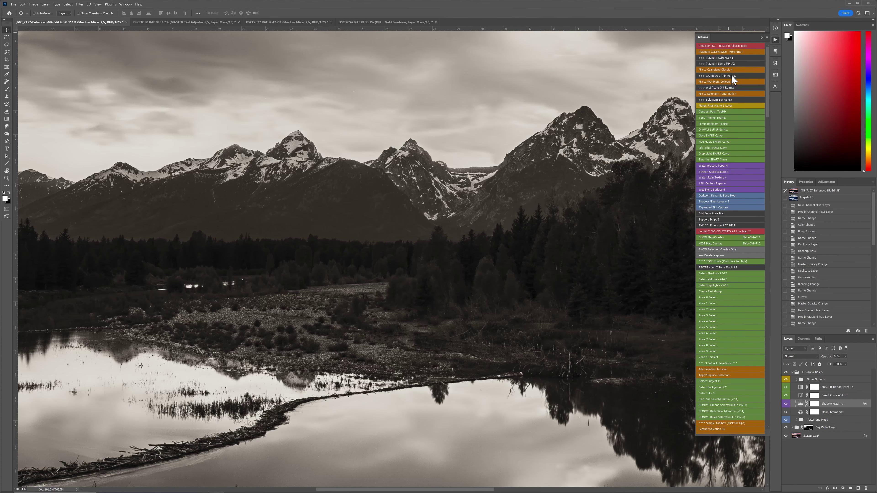
- Preview the cyan Emulsion 4 Mix in Snapshot 1, then return to the latest sepia state
{"action": "left_click", "coordinate": [807, 197]}
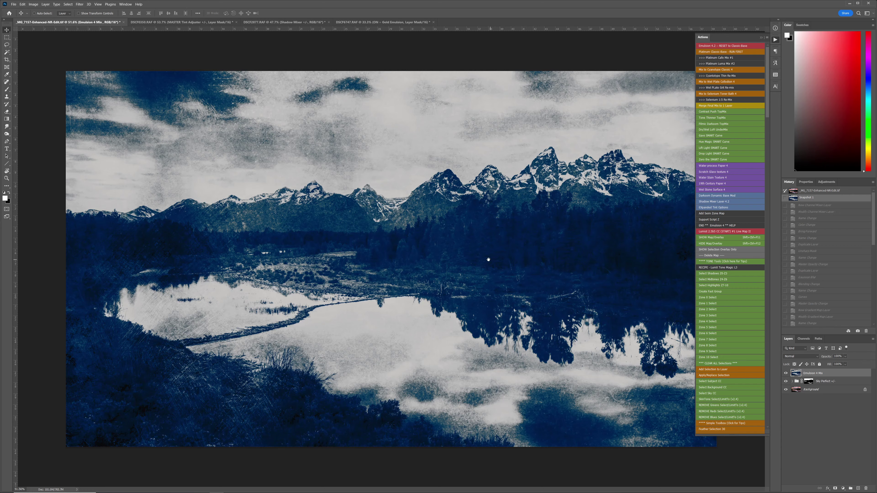
{"action": "scroll", "coordinate": [489, 262], "scroll_direction": "down", "scroll_amount": 1}
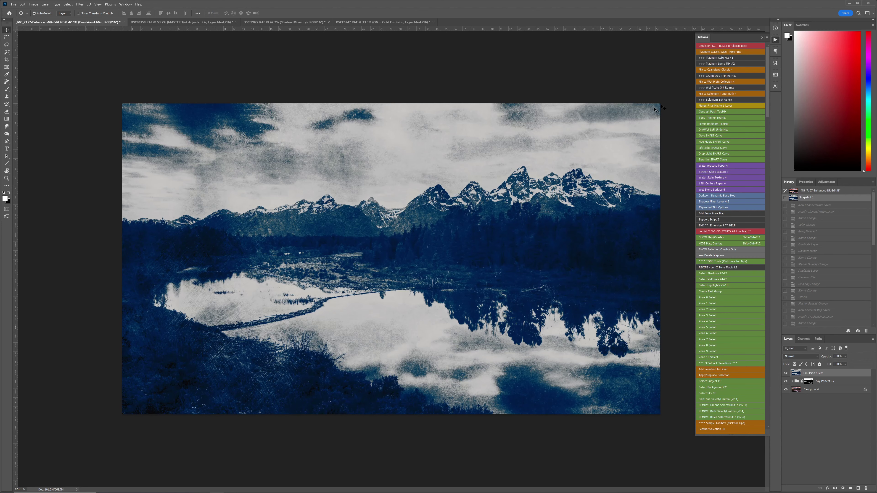
{"action": "key", "text": "ctrl+z"}
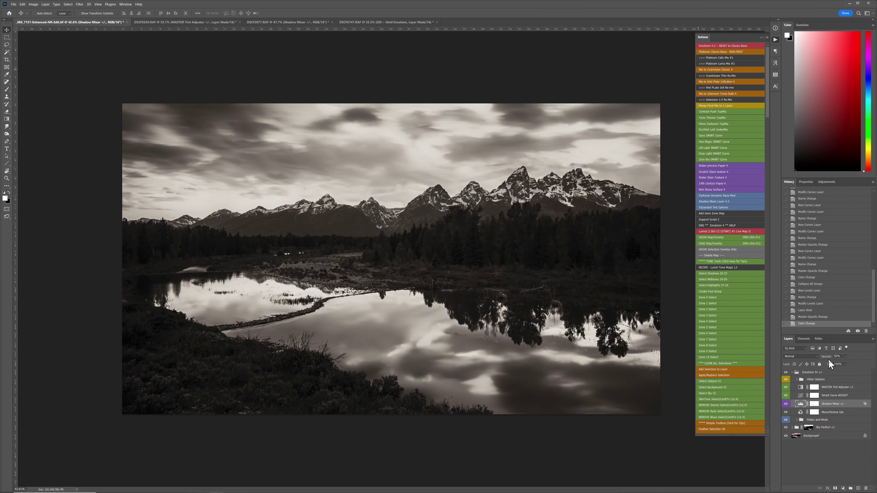
- Lower the layer opacity to 12% and reposition the portrait view
{"action": "left_click_drag", "start_coordinate": [821, 357], "coordinate": [817, 357]}
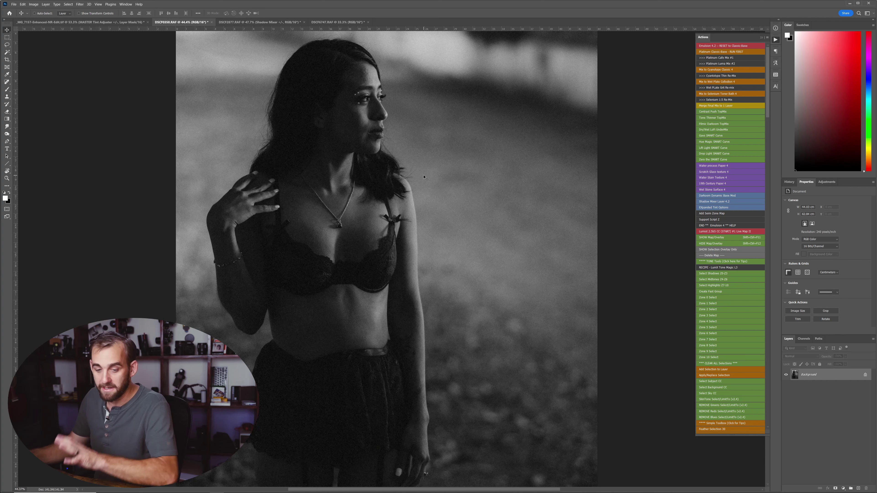
{"action": "scroll", "coordinate": [450, 175], "scroll_direction": "up", "scroll_amount": 3}
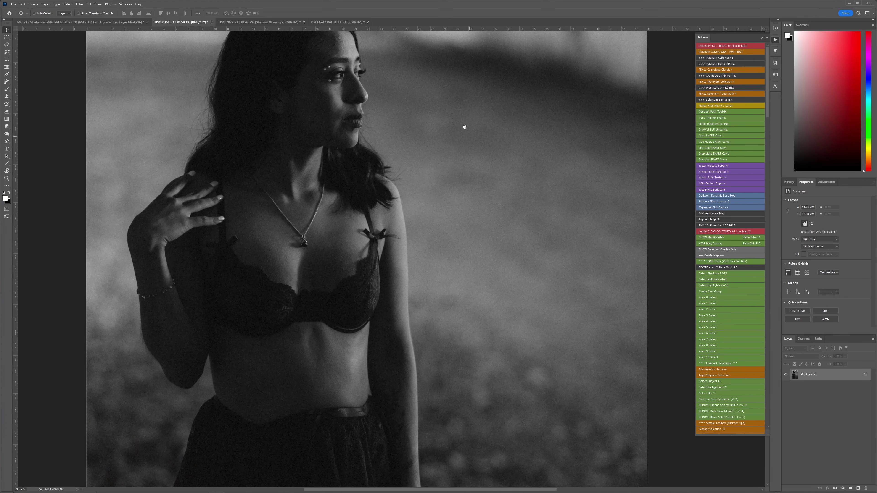
{"action": "left_click_drag", "start_coordinate": [451, 181], "coordinate": [450, 235]}
{"action": "scroll", "coordinate": [391, 280], "scroll_direction": "up", "scroll_amount": 2}
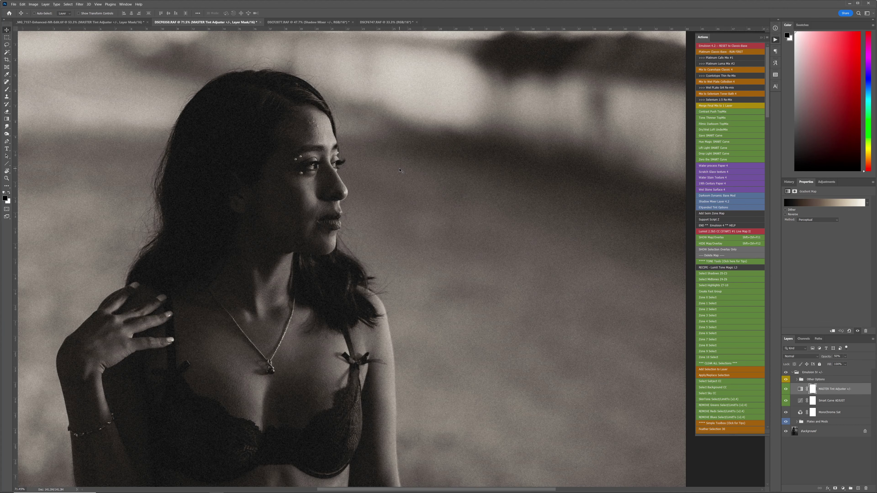
{"action": "scroll", "coordinate": [368, 221], "scroll_direction": "down", "scroll_amount": 2}
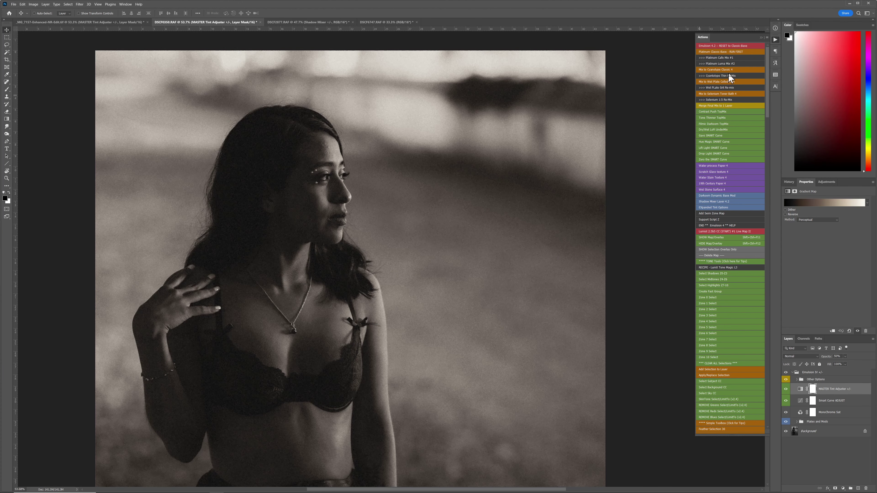
- Preview Mix to Cyanotype Classic 4 and Cyantotype Thin Re-Mix, then reset to Classic-Base sepia
{"action": "left_click", "coordinate": [735, 71]}
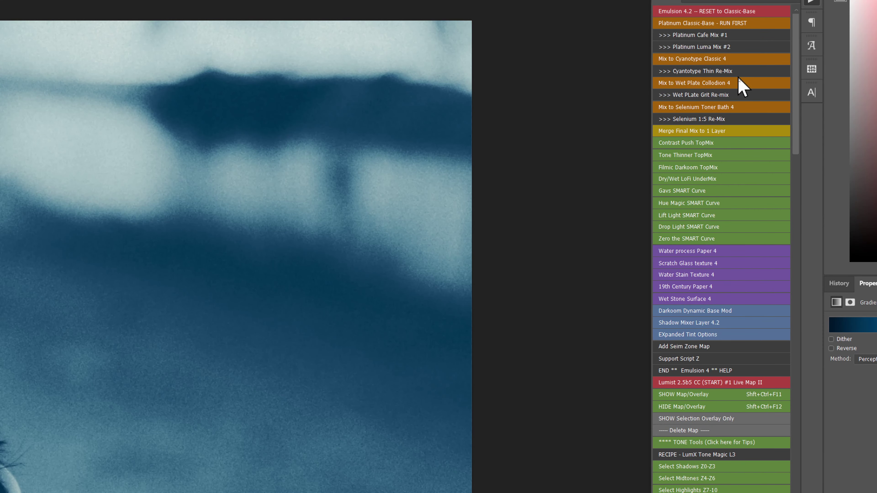
{"action": "left_click", "coordinate": [735, 70]}
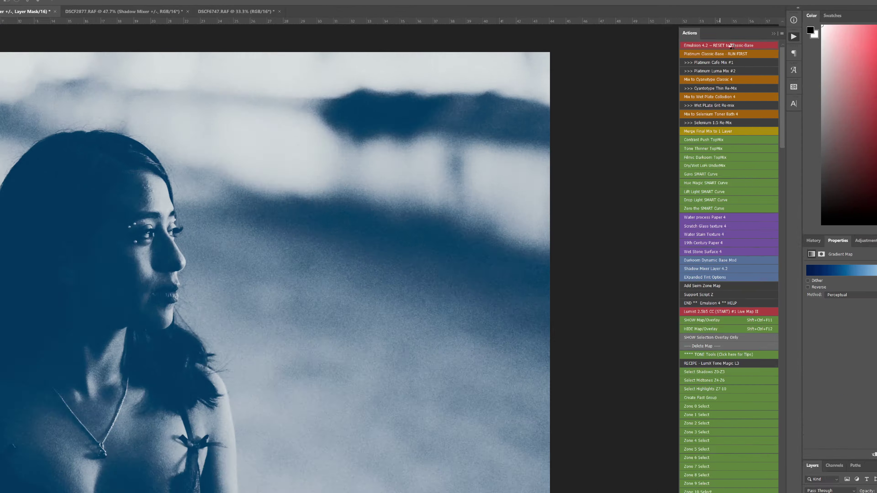
{"action": "left_click", "coordinate": [733, 46]}
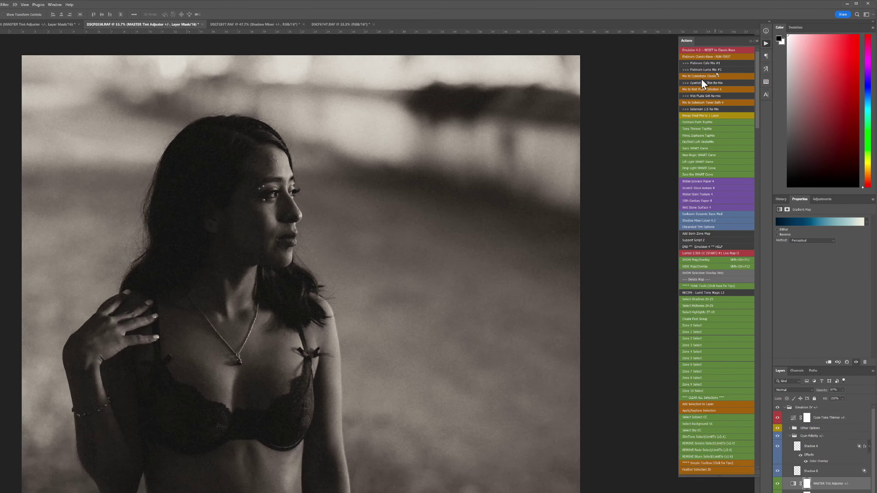
- Apply Cyanotype Classic 4, fade Cyan Fidelity to 0% opacity, and lower Cyan Tone Thinner's opacity
{"action": "left_click", "coordinate": [701, 97]}
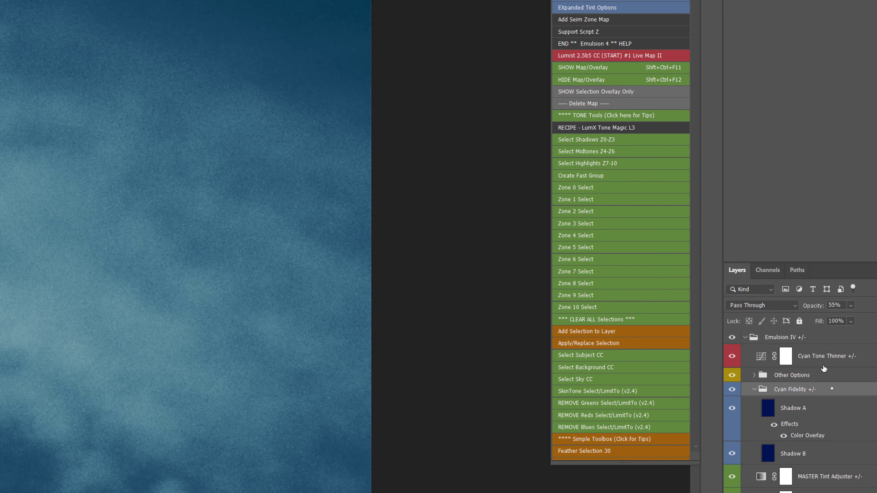
{"action": "left_click", "coordinate": [830, 362]}
{"action": "left_click", "coordinate": [812, 378]}
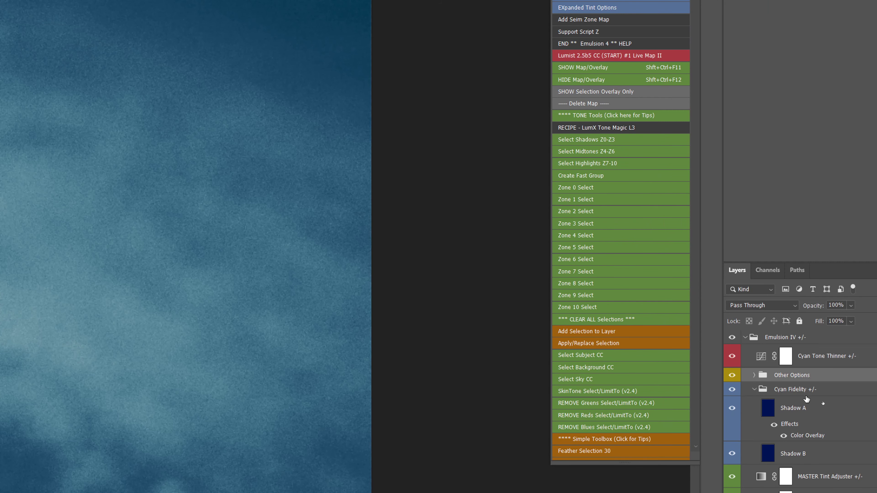
{"action": "left_click", "coordinate": [807, 394]}
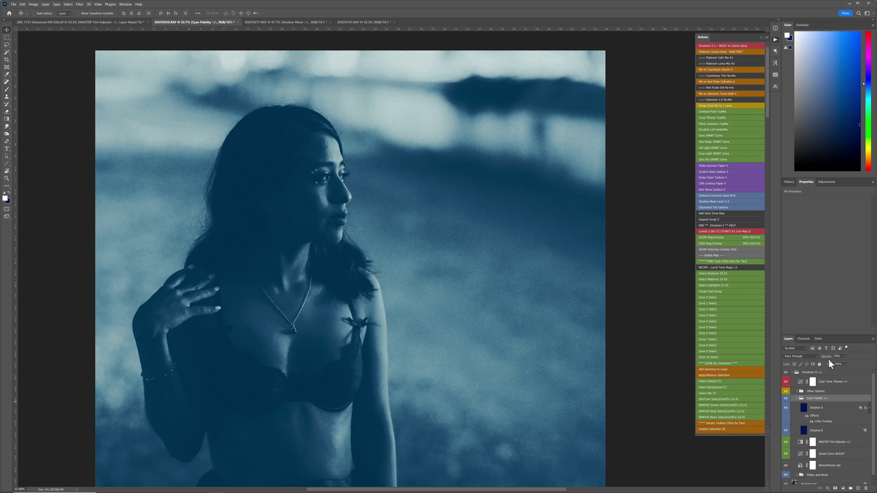
{"action": "left_click_drag", "start_coordinate": [828, 358], "coordinate": [795, 351]}
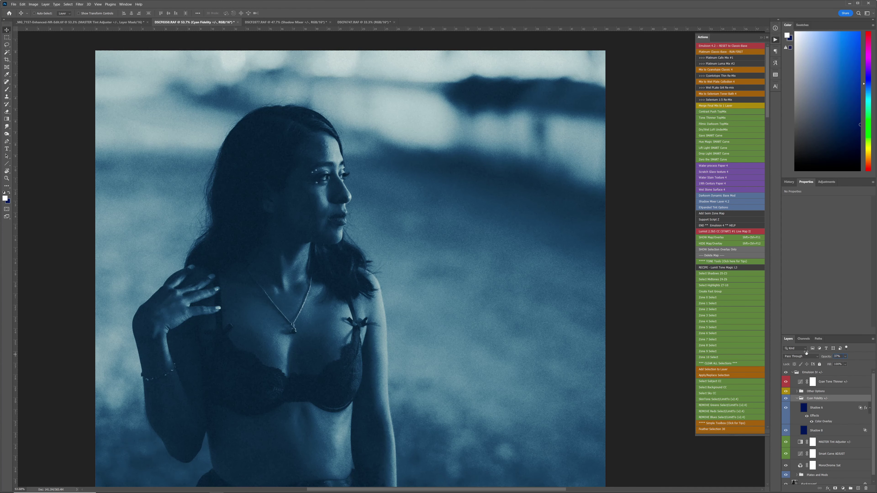
{"action": "left_click", "coordinate": [831, 382]}
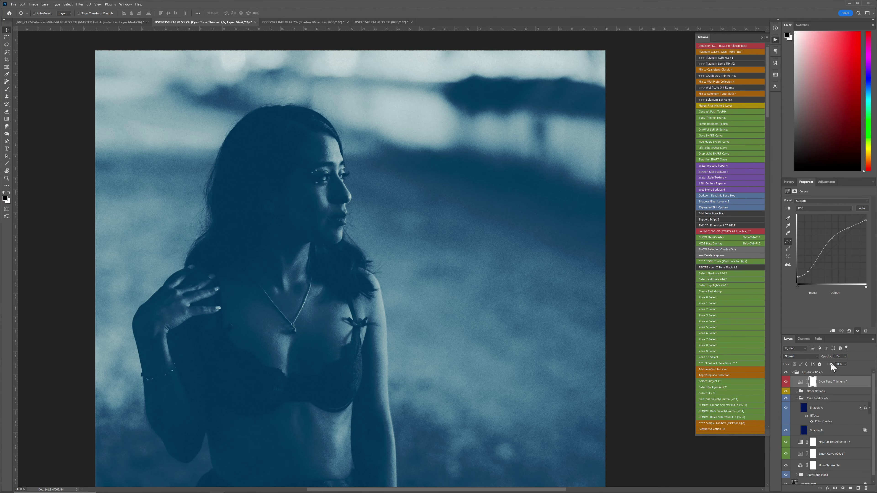
{"action": "left_click_drag", "start_coordinate": [867, 358], "coordinate": [837, 354]}
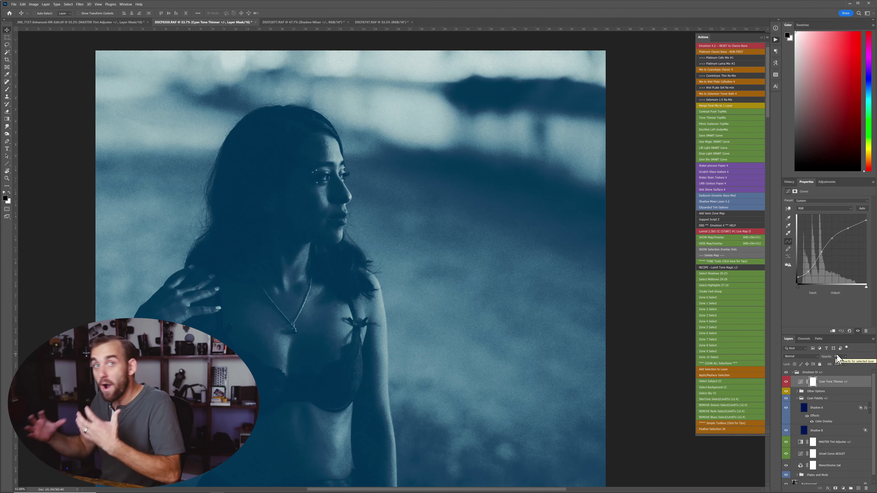
- Reset to Classic-Base, apply Selenium Toner Bath 4, and inspect the Selenium 1:5 Warmer and MASTER Tint Adjuster layers
{"action": "left_click", "coordinate": [730, 46]}
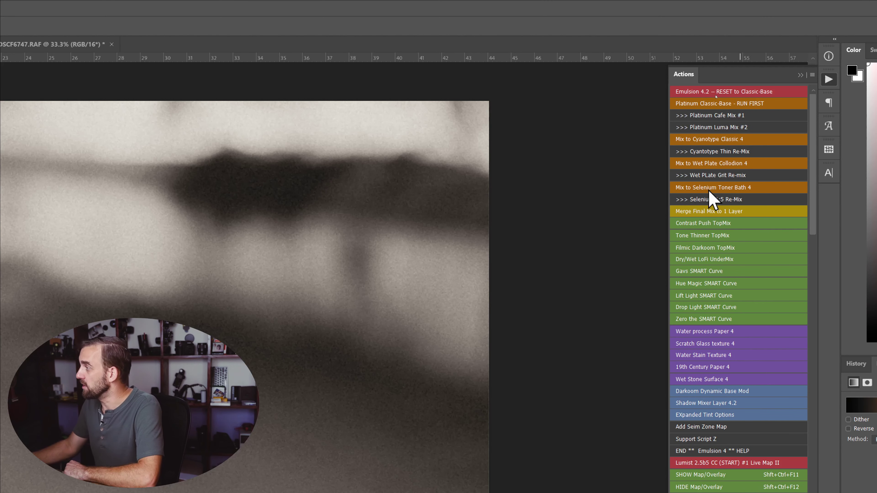
{"action": "left_click", "coordinate": [708, 190]}
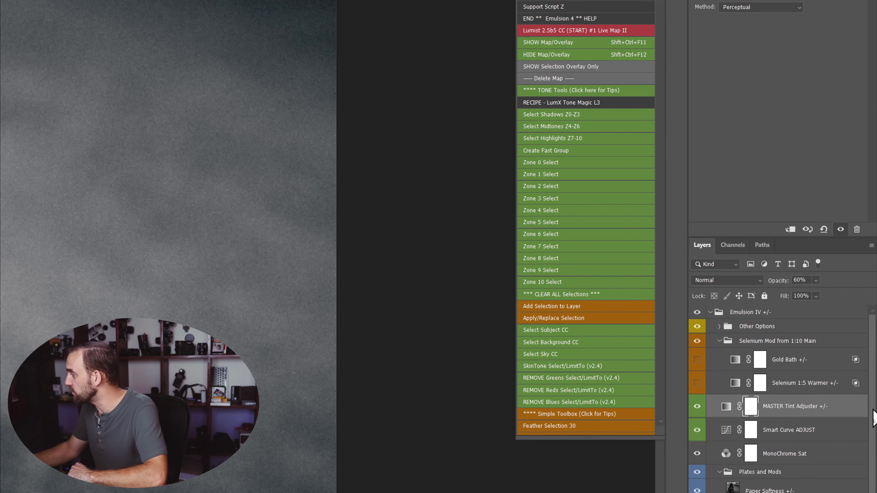
{"action": "left_click", "coordinate": [789, 390]}
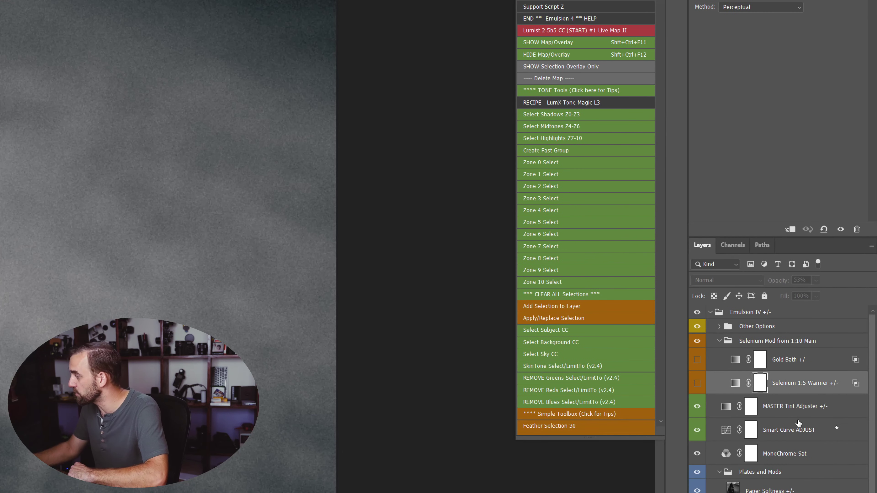
{"action": "left_click", "coordinate": [797, 411]}
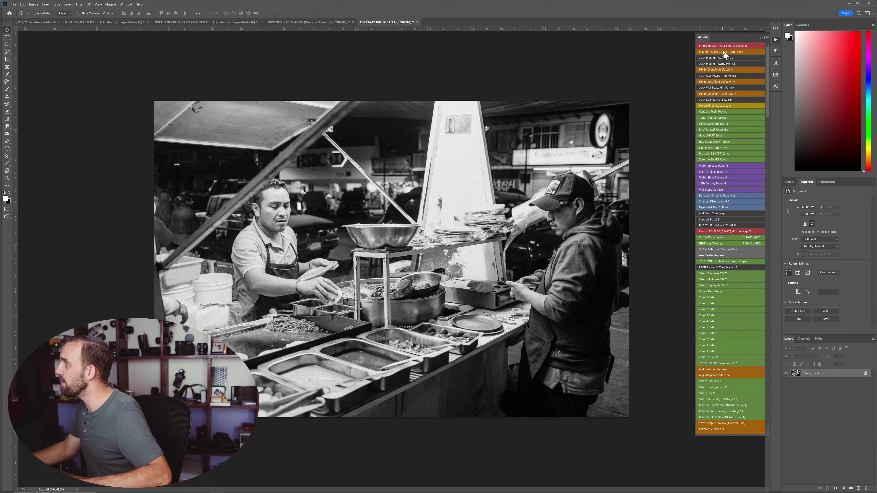
- Run Platinum Classic-Base – RUN FIRST on the street-food photo and reduce the MASTER Tint Adjuster opacity
{"action": "left_click", "coordinate": [723, 51]}
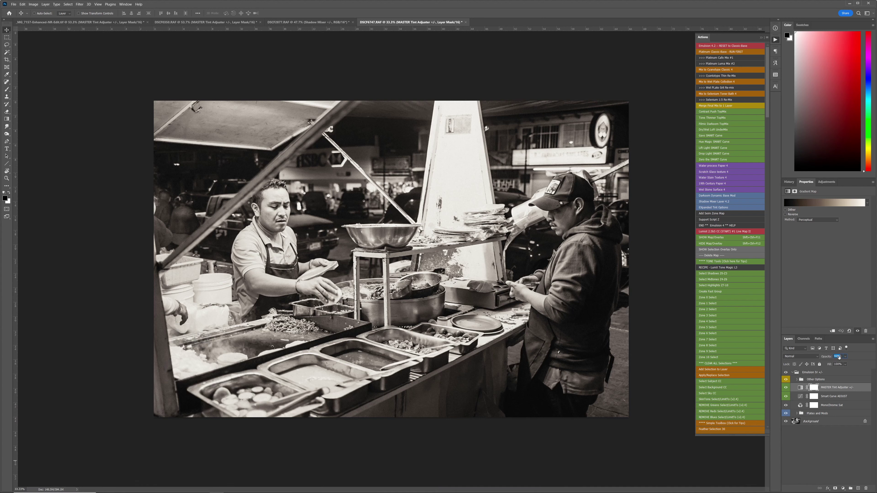
{"action": "left_click_drag", "start_coordinate": [830, 356], "coordinate": [811, 356]}
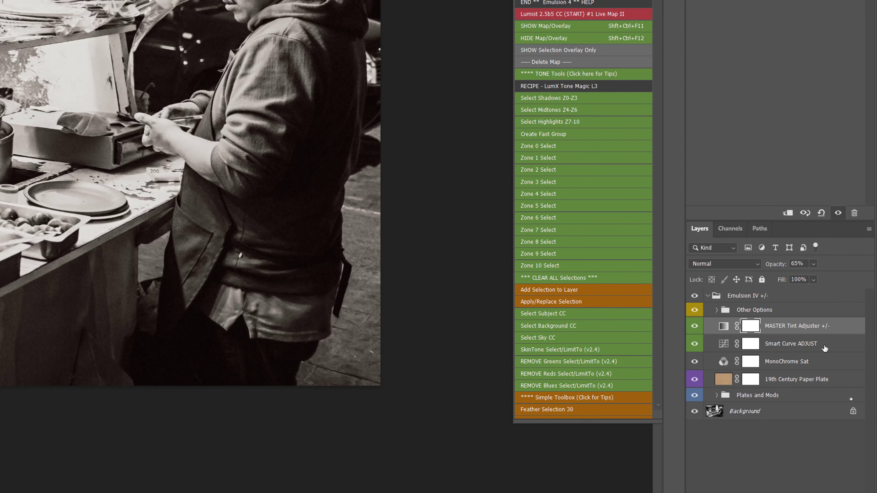
- Select the Smart Curve ADJUST and MASTER Tint Adjuster layers, expand Other Options, and select ON = Gold Emulsion
{"action": "left_click", "coordinate": [825, 346]}
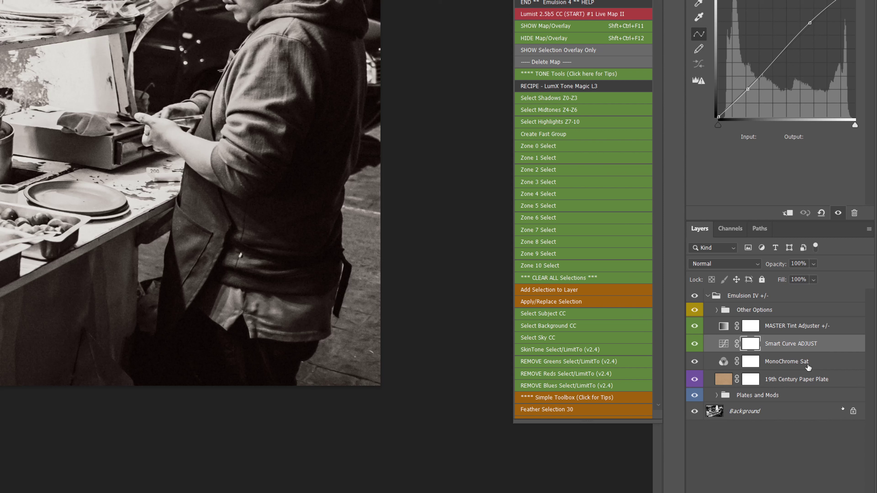
{"action": "left_click", "coordinate": [808, 367]}
{"action": "left_click", "coordinate": [790, 327]}
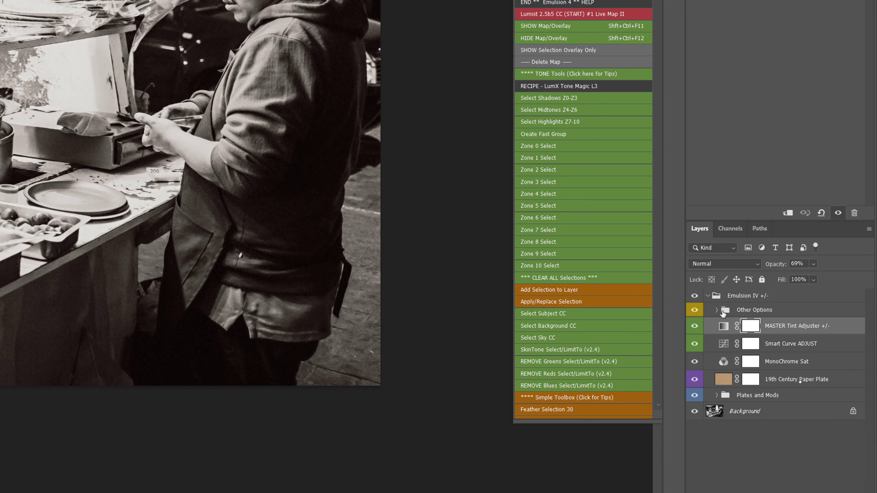
{"action": "left_click", "coordinate": [717, 310]}
{"action": "left_click", "coordinate": [818, 331]}
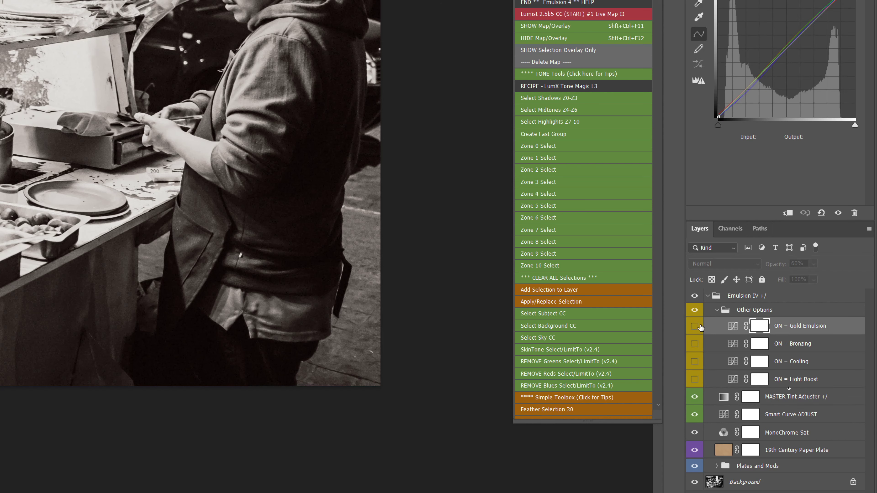